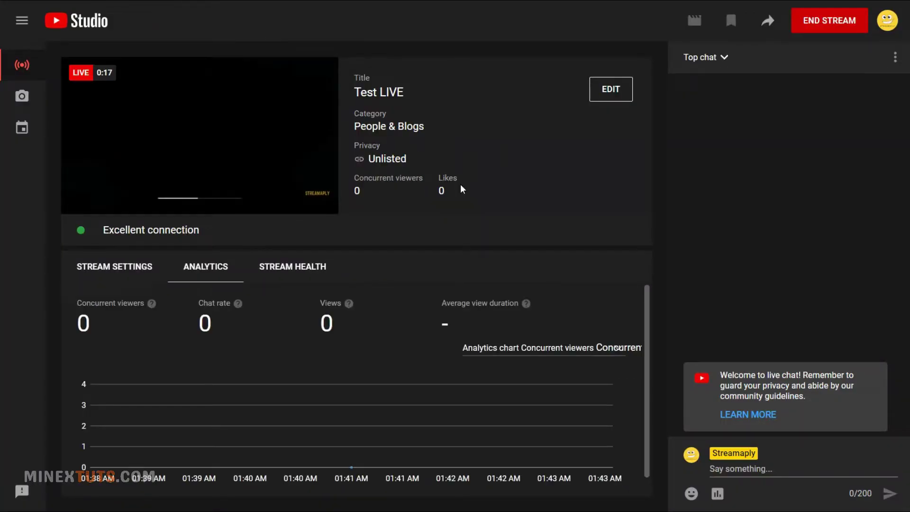
Check that the unlisted 'Test LIVE' YouTube broadcast is live with an excellent connection.
mouse_move(240, 202)
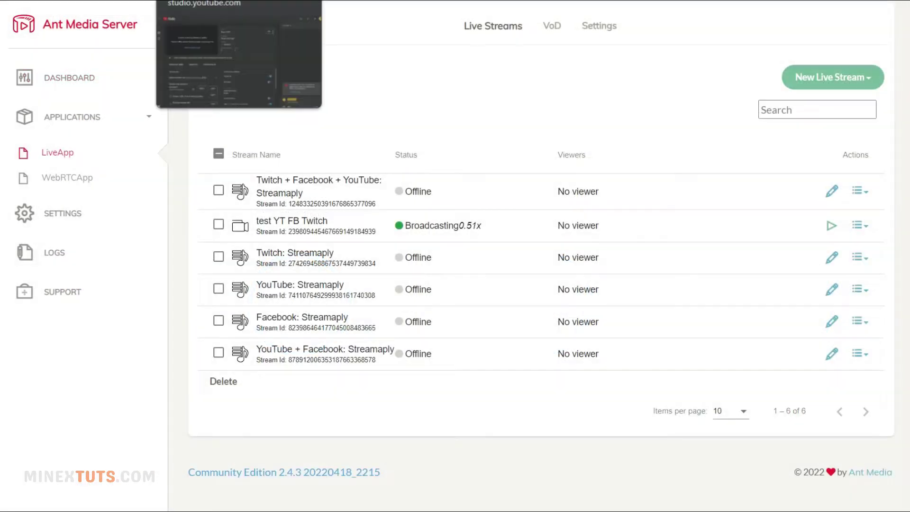
Sign in to the Ant Media Server panel and go to LiveApp's stream list.
left_click(472, 290)
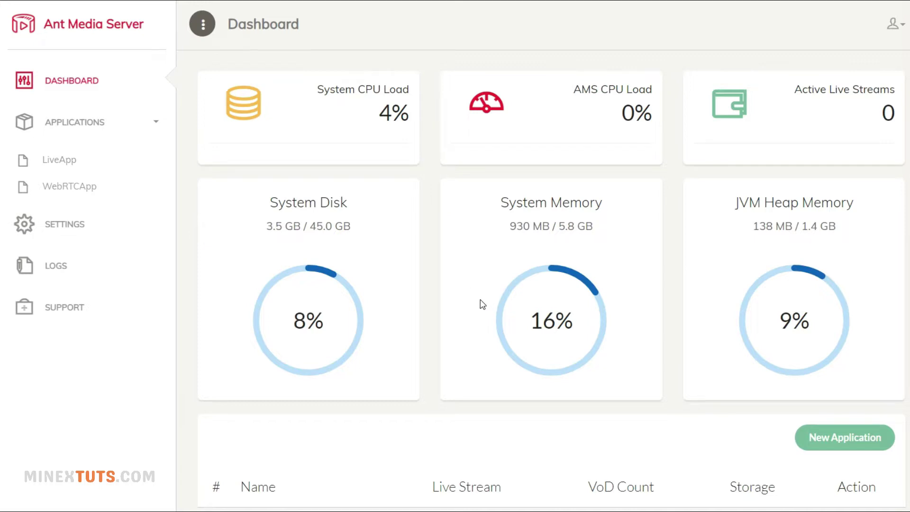
scroll(450, 284, "down", 3)
scroll(427, 275, "up", 3)
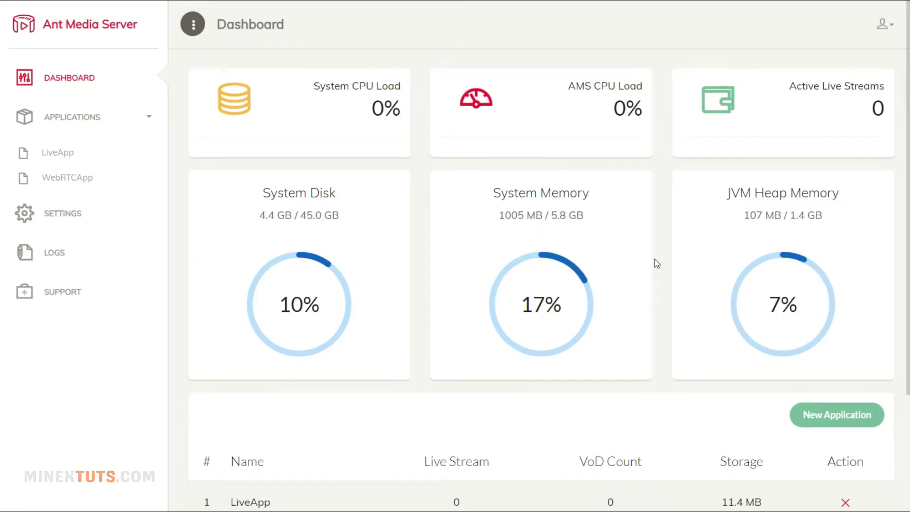
left_click(58, 152)
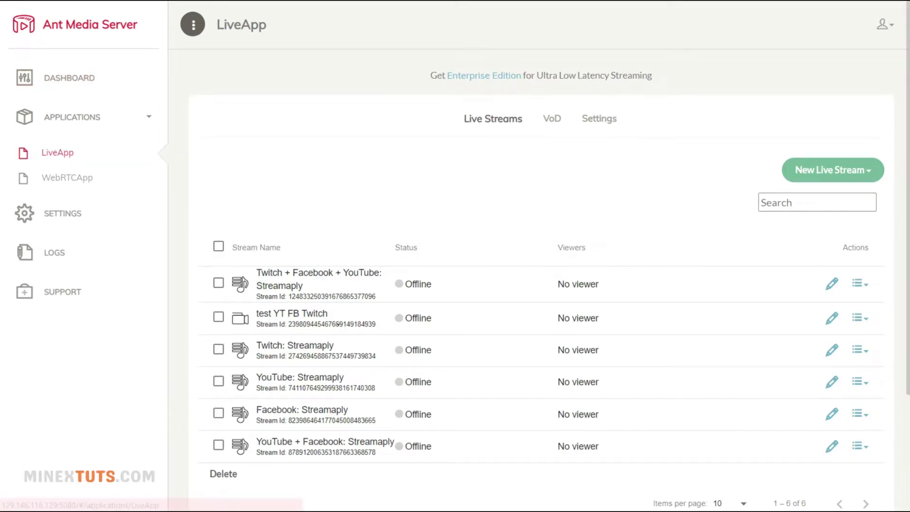
Create a new live stream named 'Test YT'.
left_click(833, 170)
left_click(801, 201)
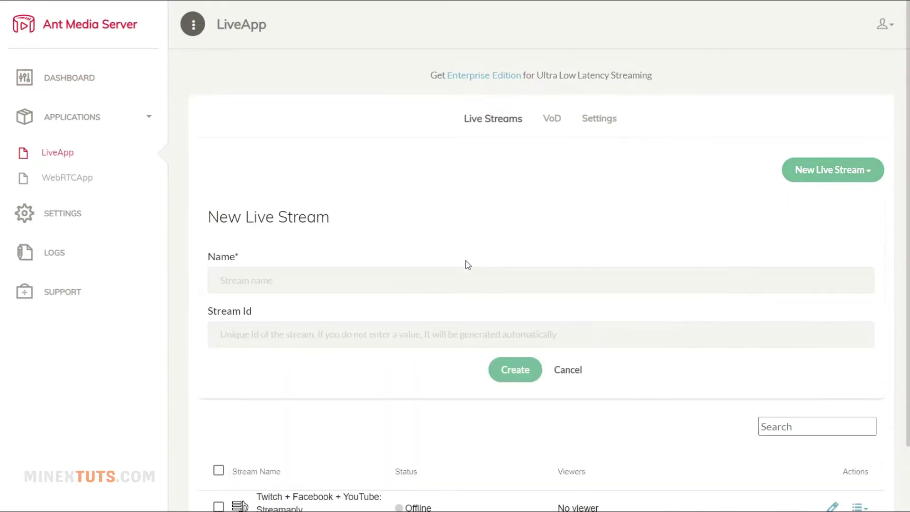
left_click(426, 279)
type("Test Y")
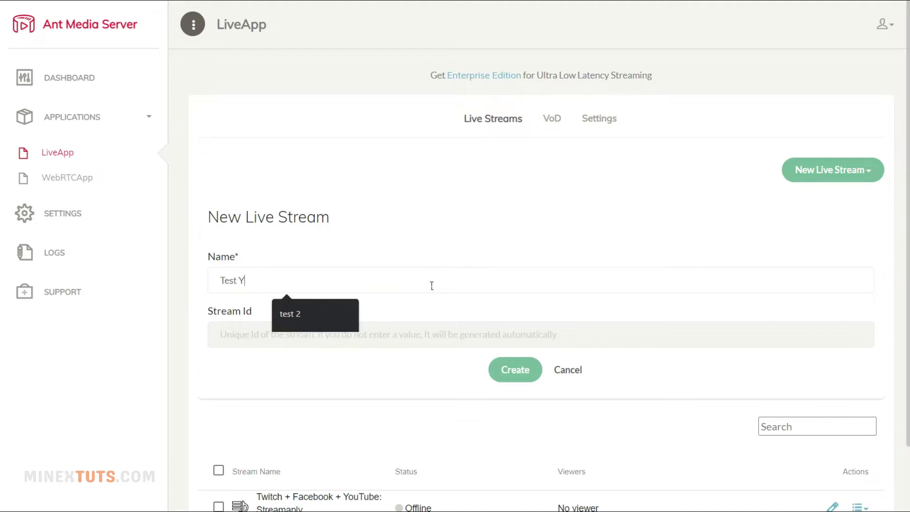
type("T")
left_click(521, 373)
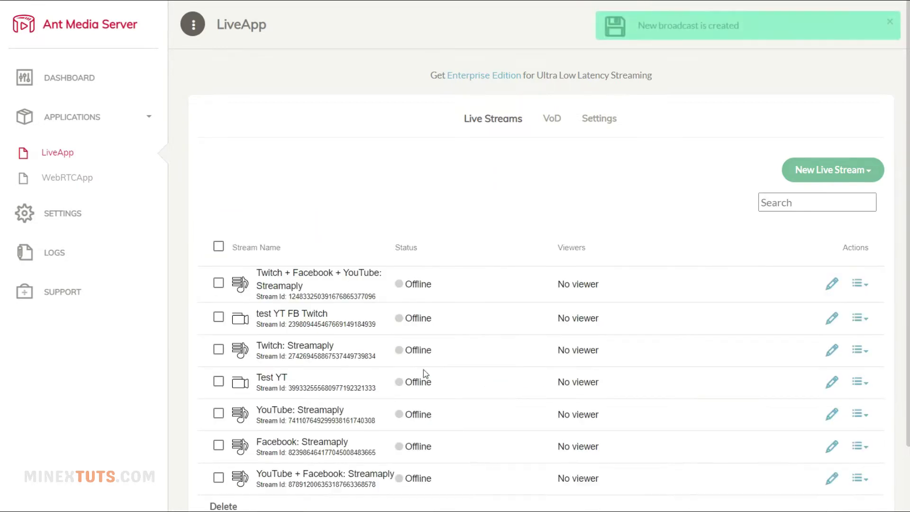
scroll(851, 235, "down", 2)
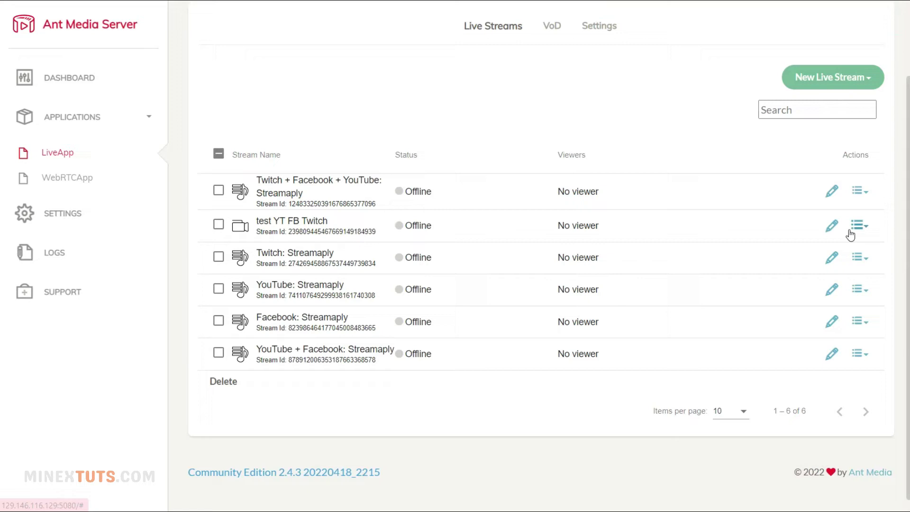
left_click(860, 227)
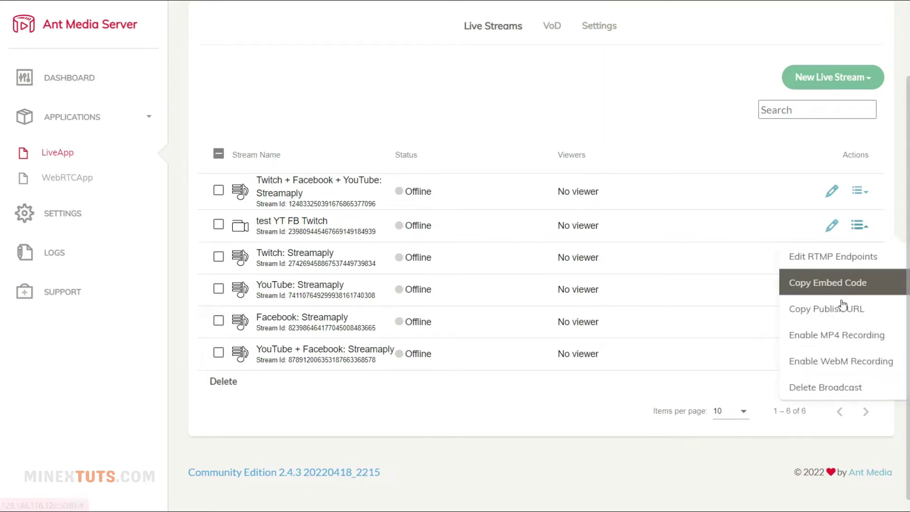
left_click(840, 257)
scroll(468, 279, "down", 3)
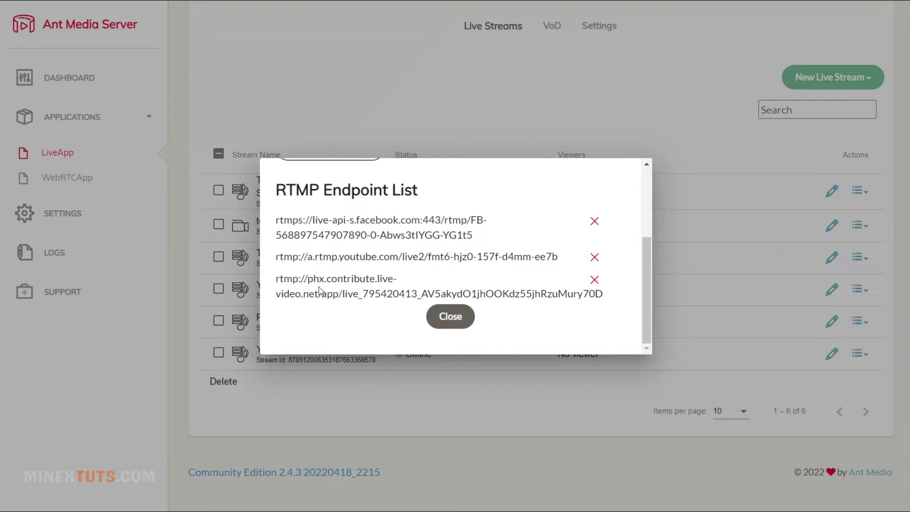
left_click(451, 316)
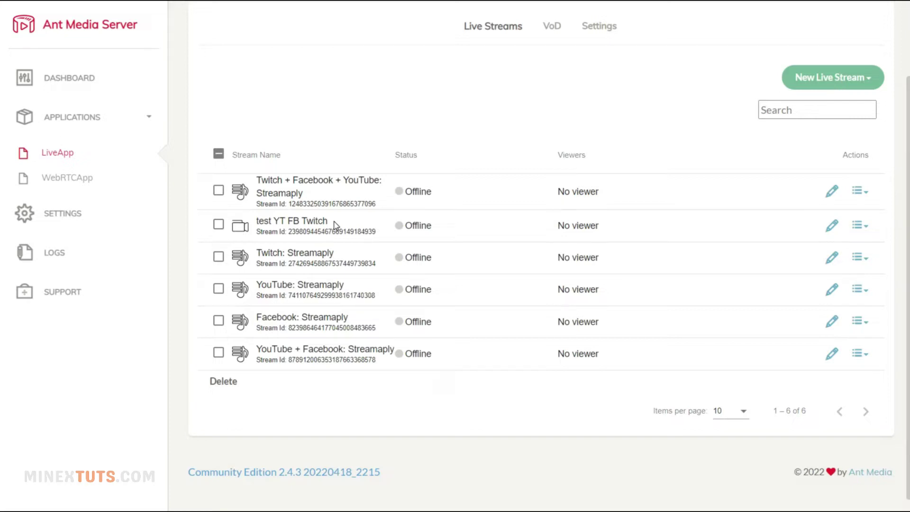
Copy the 'test YT FB Twitch' stream's publish URL and paste it into Notepad.
left_click(861, 227)
left_click(869, 238)
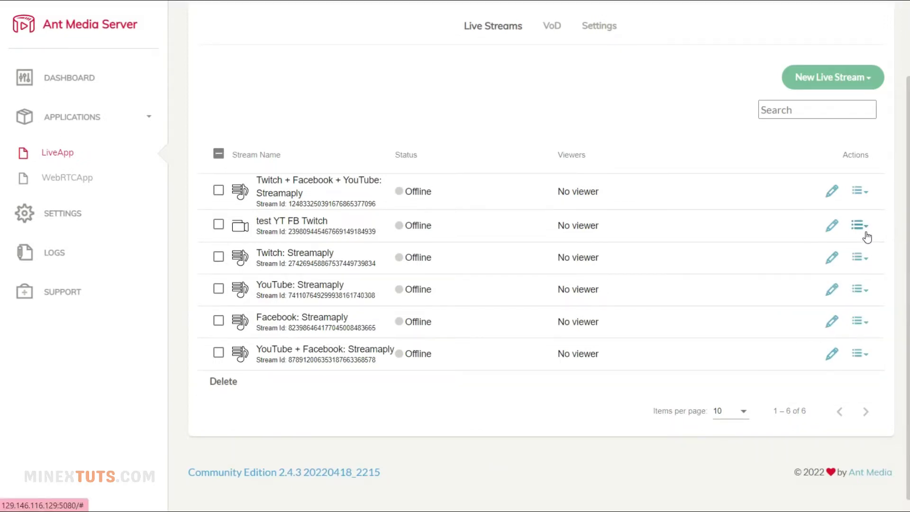
left_click(868, 237)
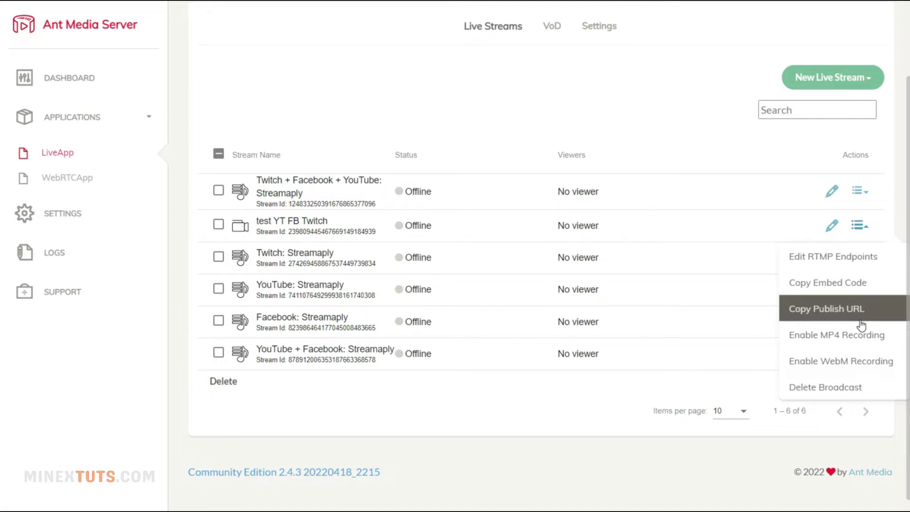
left_click(861, 322)
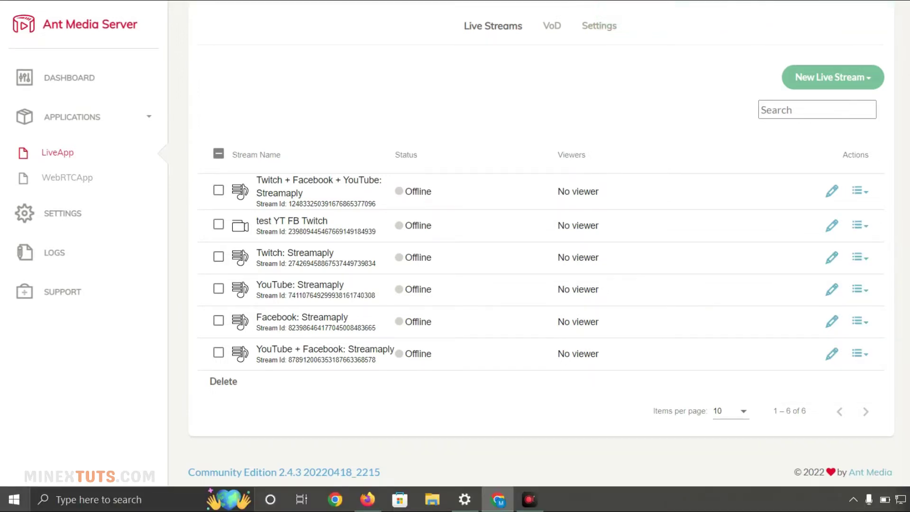
key("super")
type("note")
key("Return")
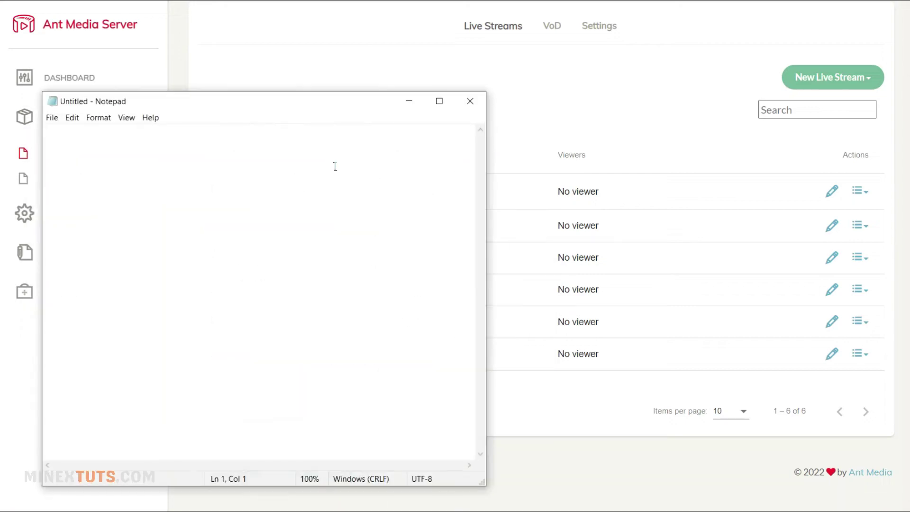
key("ctrl+v")
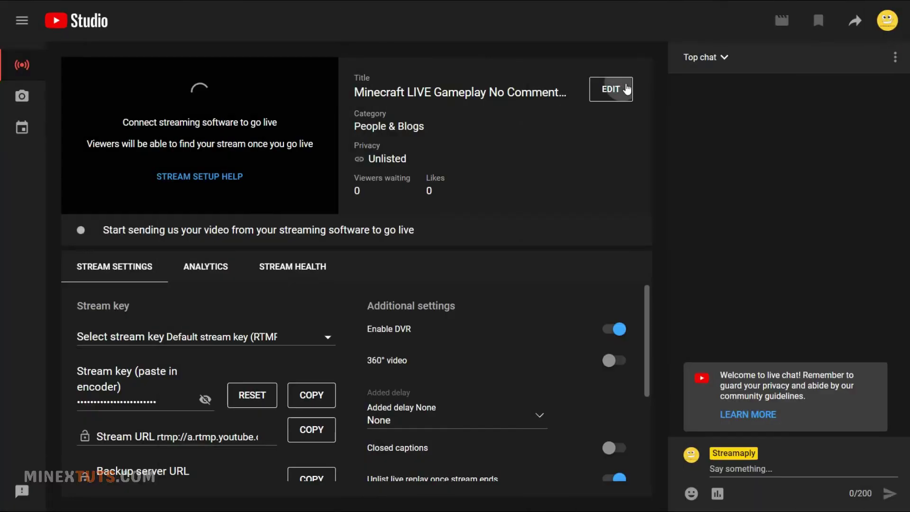
Change the YouTube stream title to 'Test LIVE'.
left_click(608, 90)
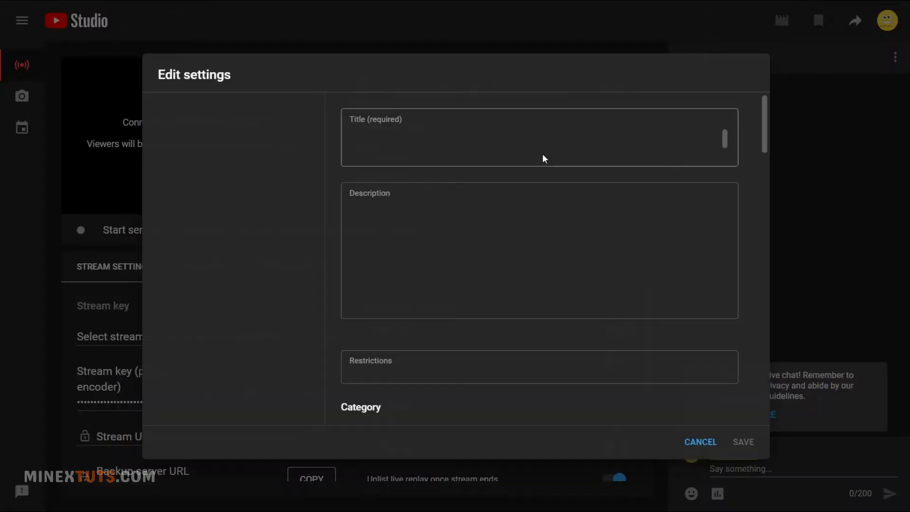
left_click(544, 140)
key("ctrl+a")
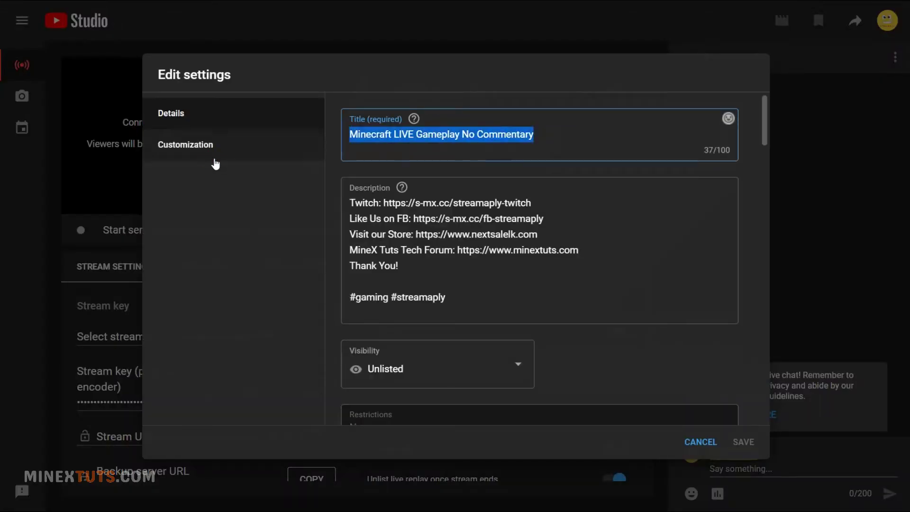
type("Test LIVE")
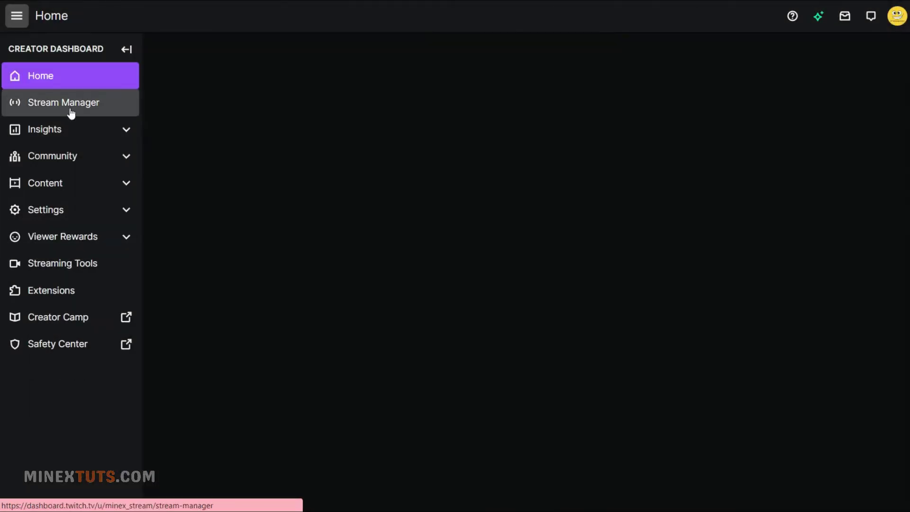
In Twitch's stream manager, change the stream title to 'Test LIVE' and save it.
left_click(71, 112)
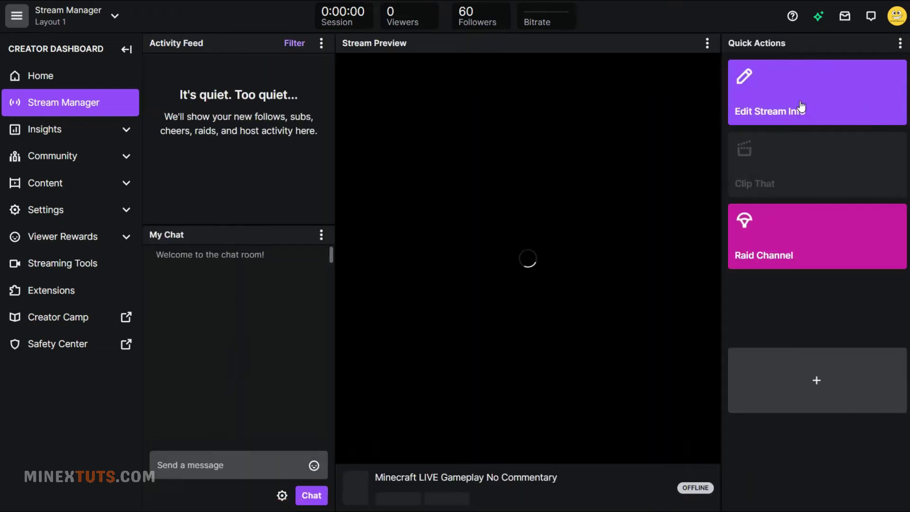
left_click(809, 109)
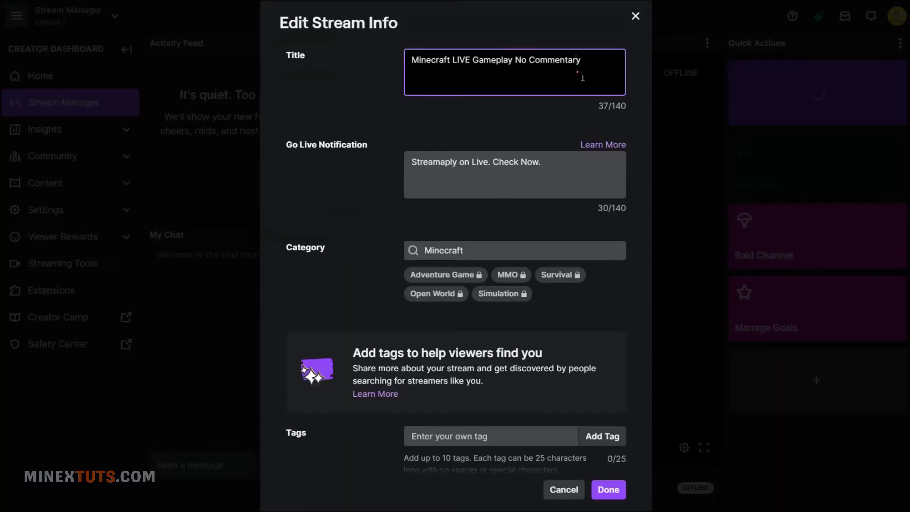
triple_click(583, 77)
type("Te")
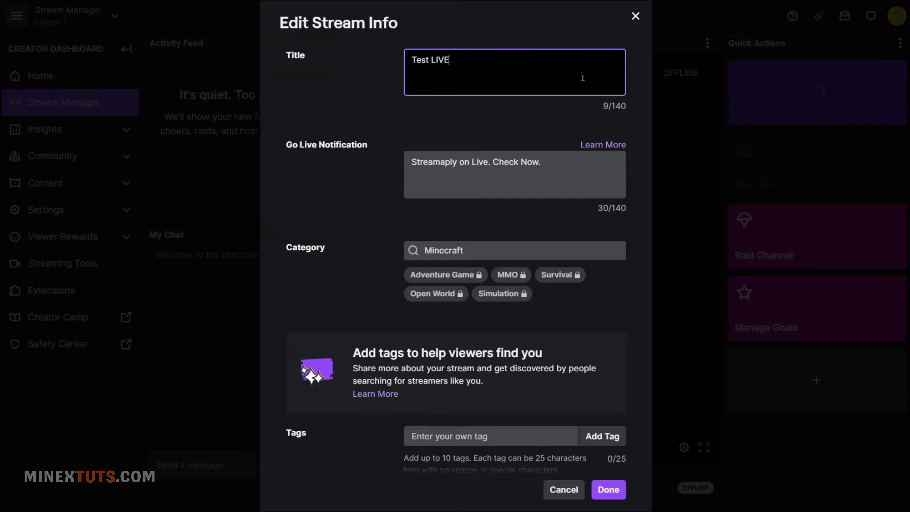
type("st LIVE")
left_click(617, 479)
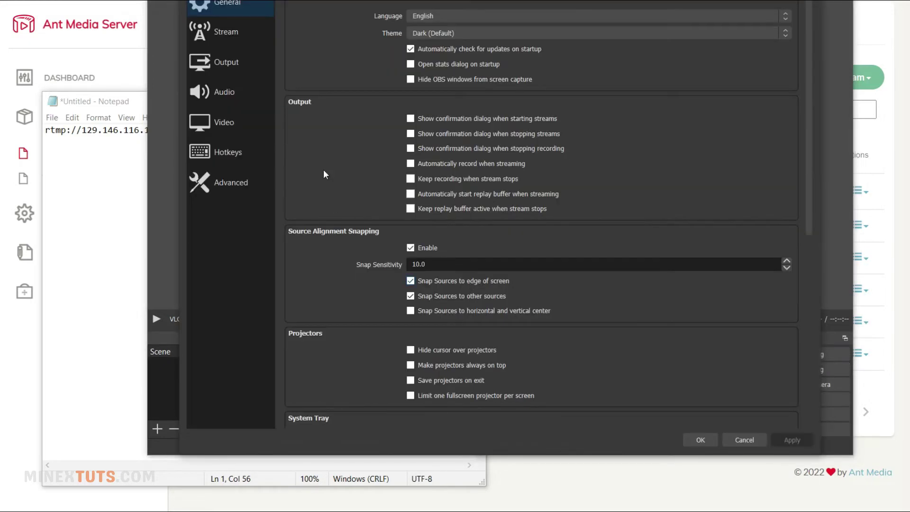
Set OBS stream settings to the Custom service and clear the old server and stream key.
left_click(203, 62)
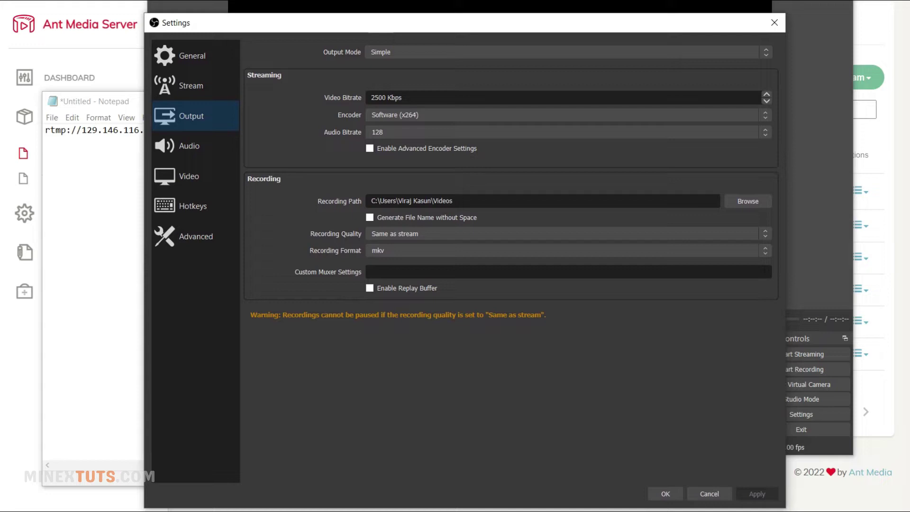
left_click(191, 97)
left_click(446, 55)
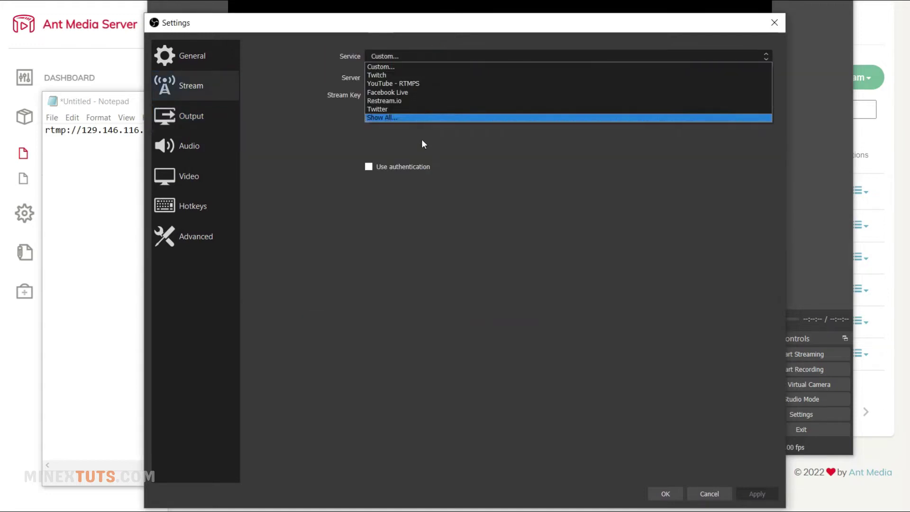
left_click(400, 68)
left_click_drag(498, 81, 319, 76)
key("BackSpace")
left_click_drag(495, 100, 245, 77)
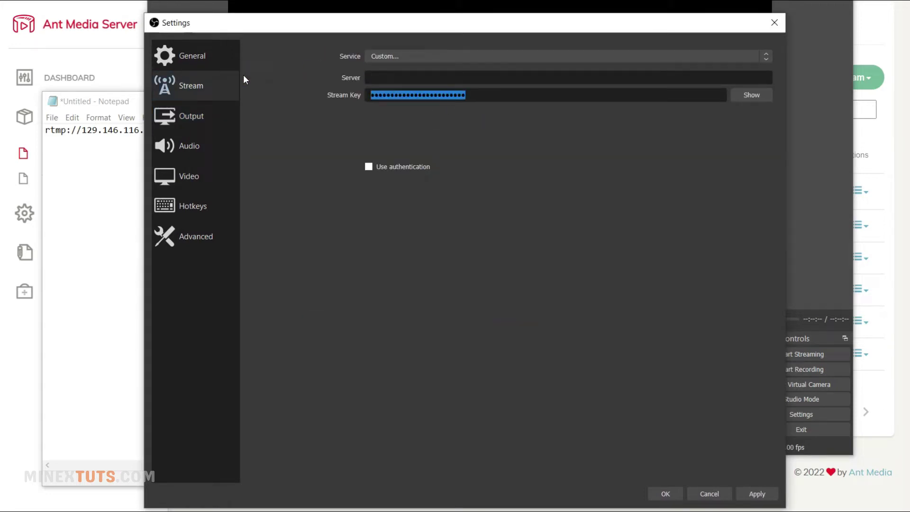
key("BackSpace")
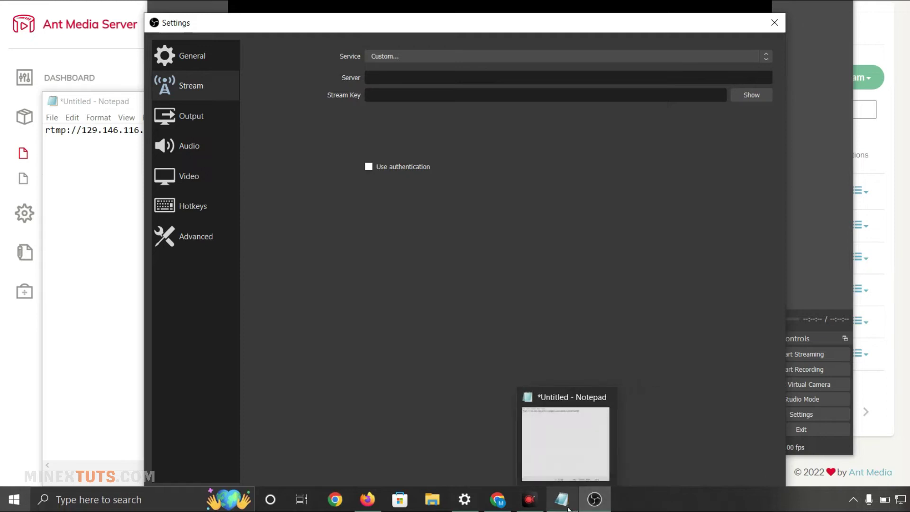
Set the OBS server to rtmp://129.146.116.129/LiveApp/ from the publish URL in Notepad.
left_click(563, 499)
left_click_drag(334, 130, 39, 129)
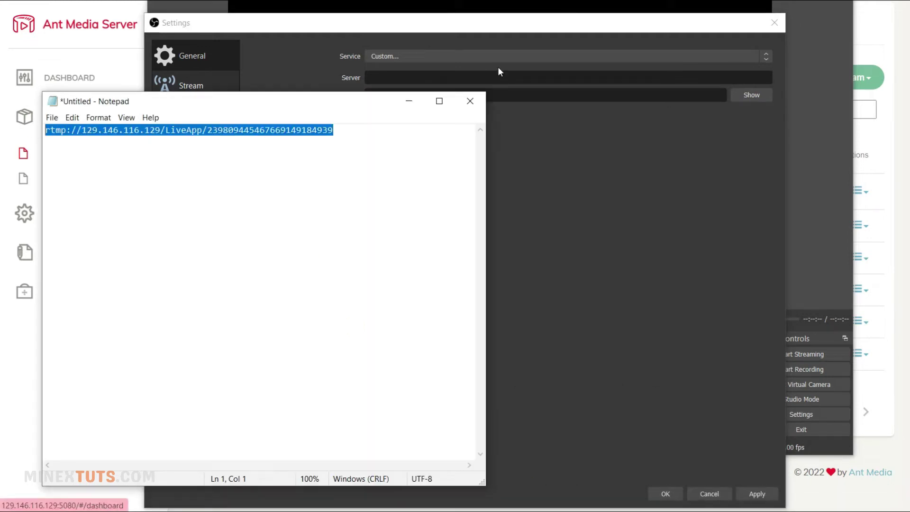
key("ctrl+c")
left_click(484, 76)
key("ctrl+v")
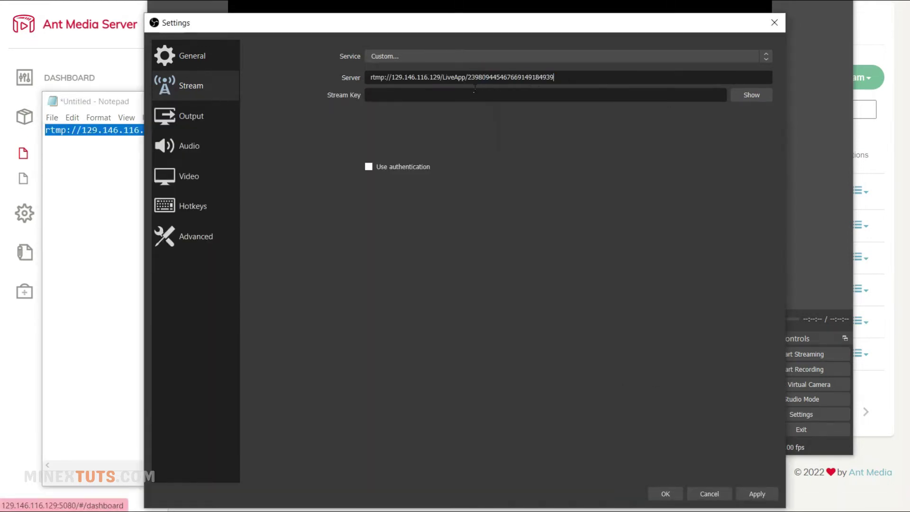
left_click_drag(568, 83, 473, 83)
key("ctrl+x")
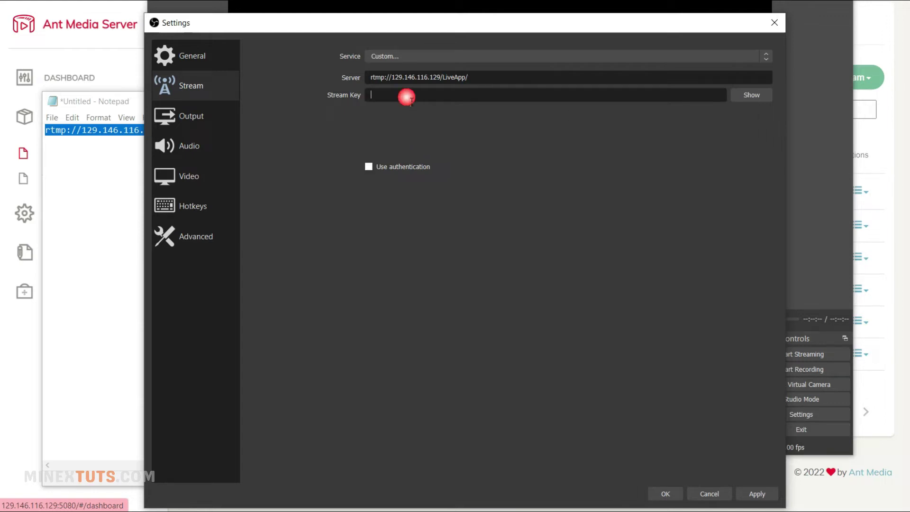
Use the Ant Media stream ID as the OBS stream key.
left_click(101, 188)
left_click_drag(334, 130, 212, 136)
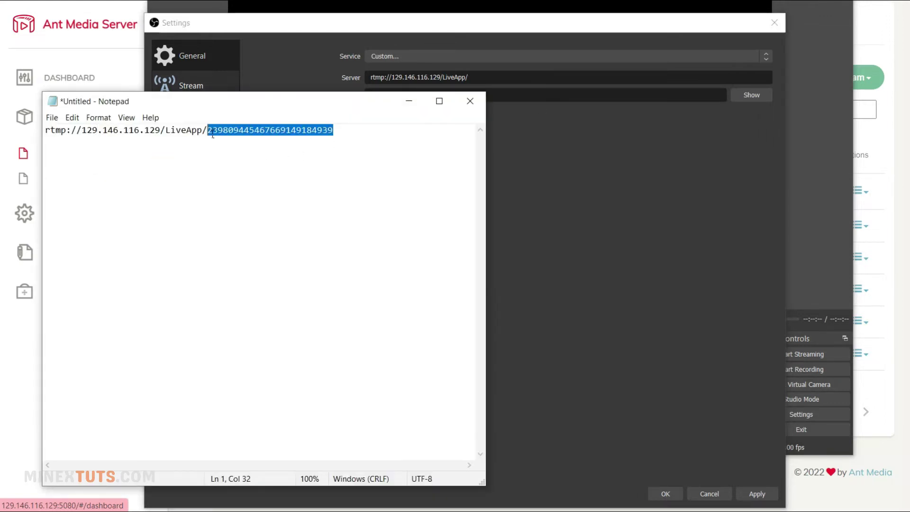
left_click(543, 100)
double_click(548, 95)
key("ctrl+v")
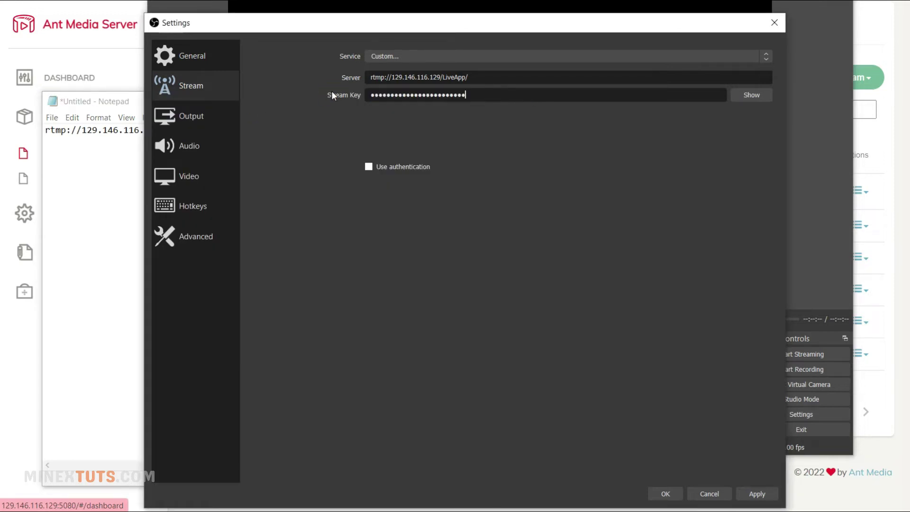
Save the OBS settings, restart the VLC source, start streaming, then verify Ant Media and YouTube.
left_click(758, 495)
left_click(664, 493)
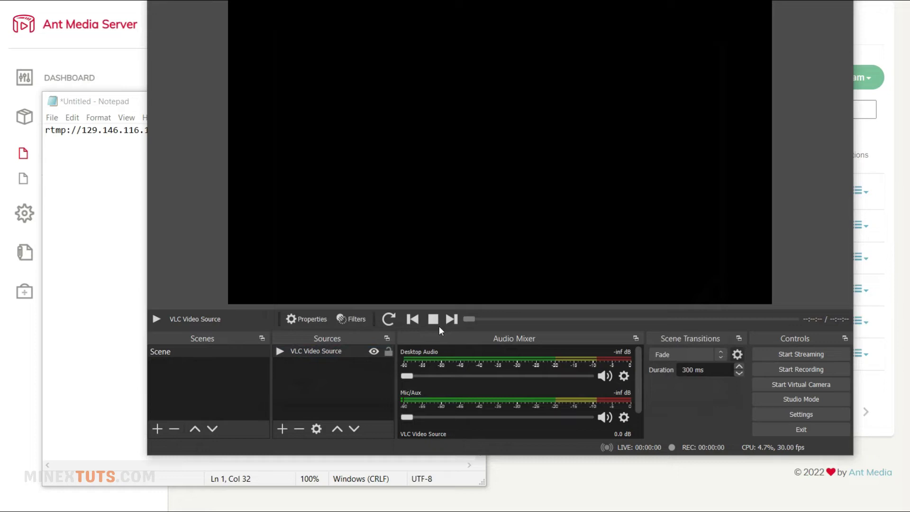
left_click(390, 319)
left_click(793, 355)
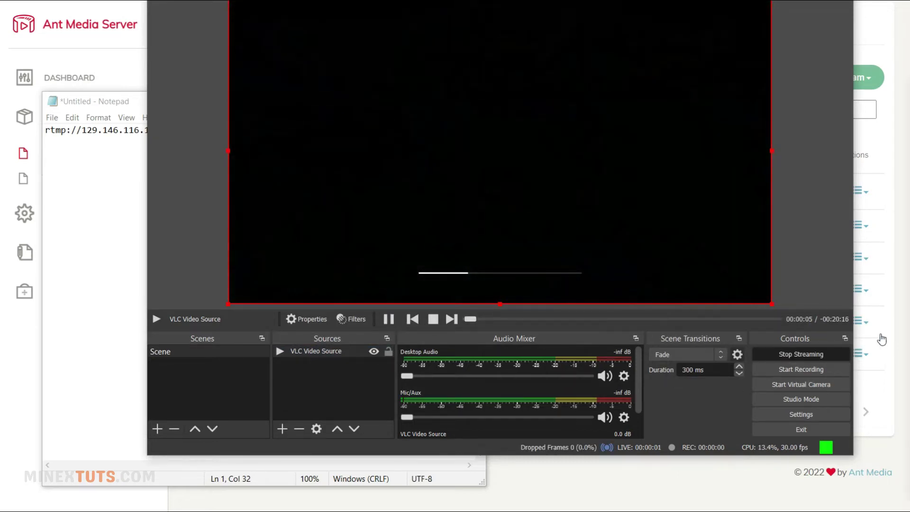
left_click(901, 309)
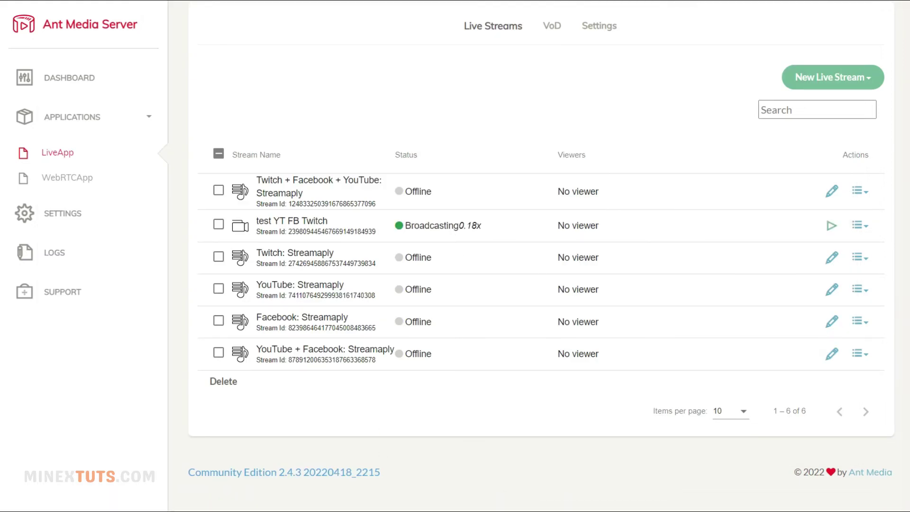
left_click(204, 1)
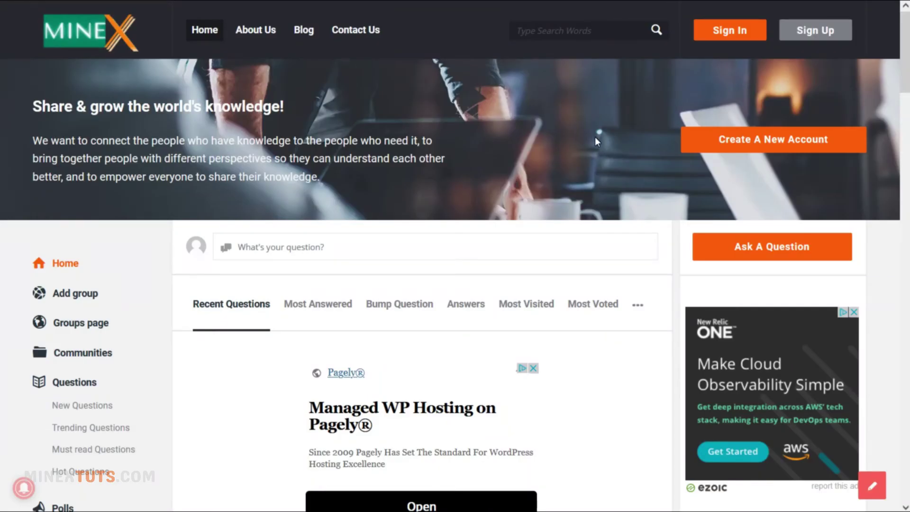
Open the MineX Tuts 'Ask A Question' form and scroll through its fields.
left_click(720, 240)
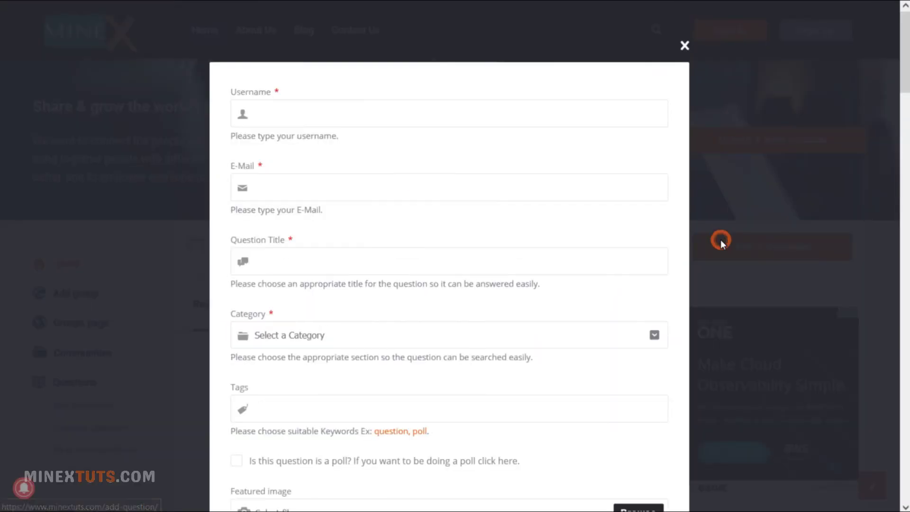
scroll(545, 271, "down", 10)
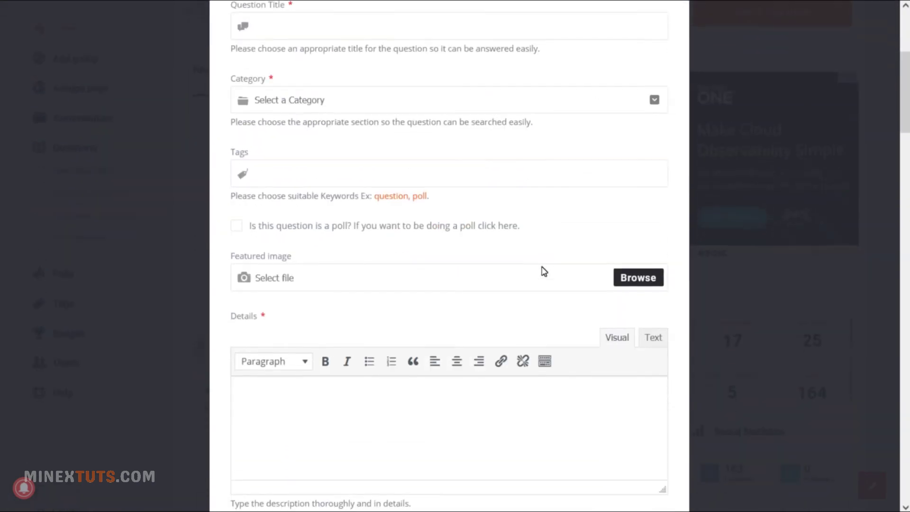
scroll(544, 272, "down", 3)
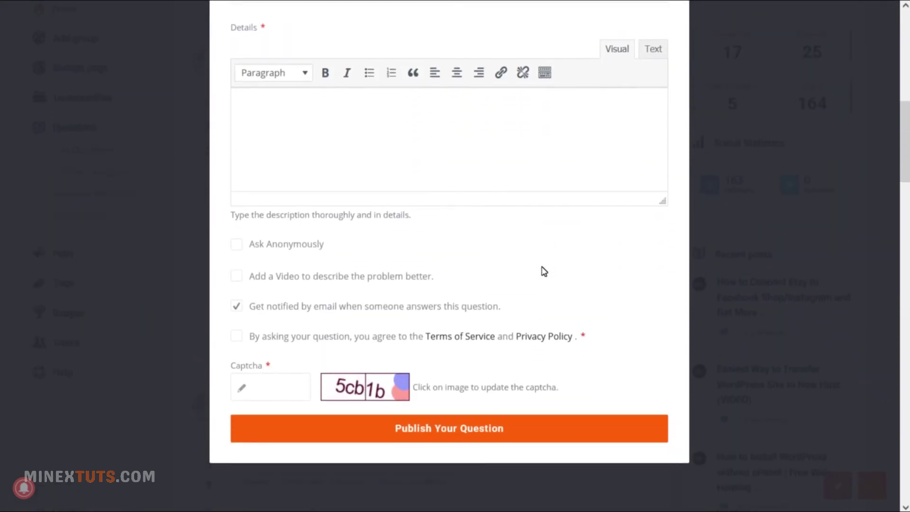